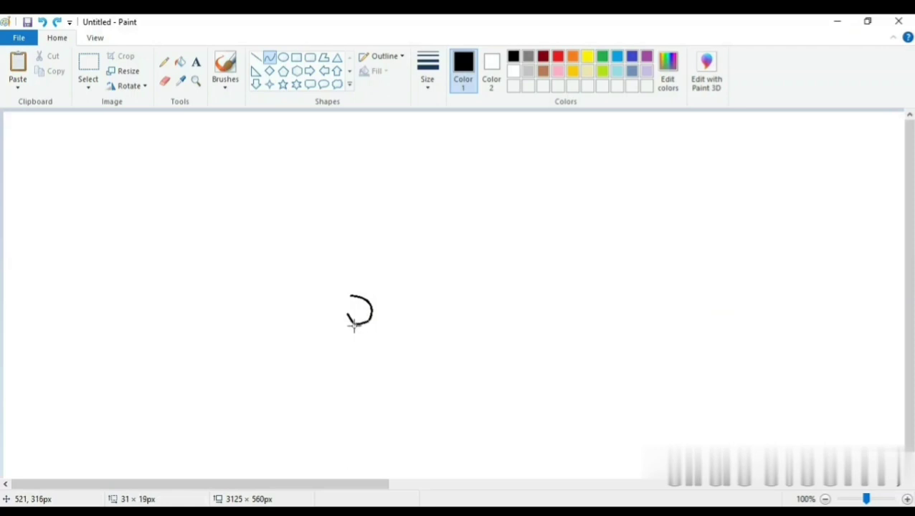
Draw the peacock's rounded head and the long outer curve of its neck with the Curve tool.
mouse_move(354, 327)
mouse_down()
mouse_move(363, 326)
mouse_move(352, 315)
mouse_up()
click(351, 323)
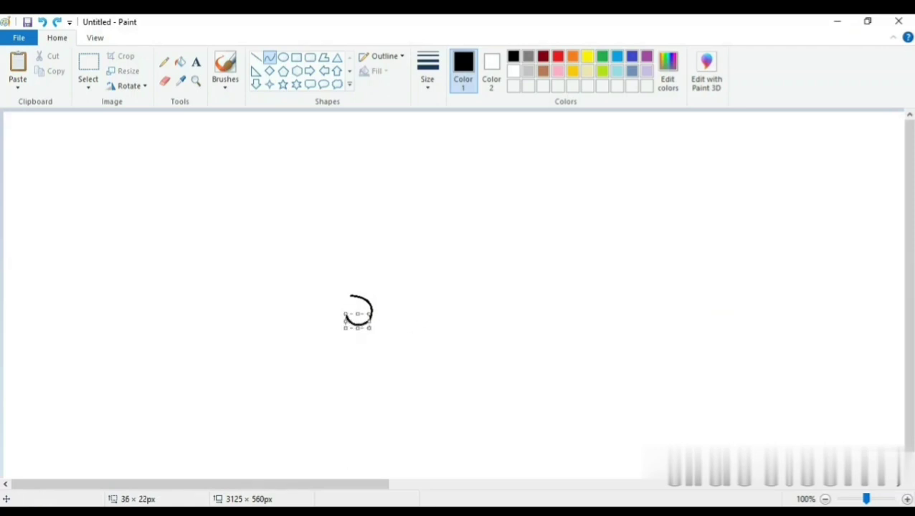
click(394, 383)
mouse_move(350, 295)
mouse_down()
mouse_move(318, 318)
mouse_move(335, 380)
mouse_up()
mouse_move(333, 331)
mouse_down()
mouse_move(304, 314)
mouse_move(308, 297)
mouse_move(314, 322)
mouse_move(345, 351)
mouse_move(302, 340)
mouse_up()
click(429, 384)
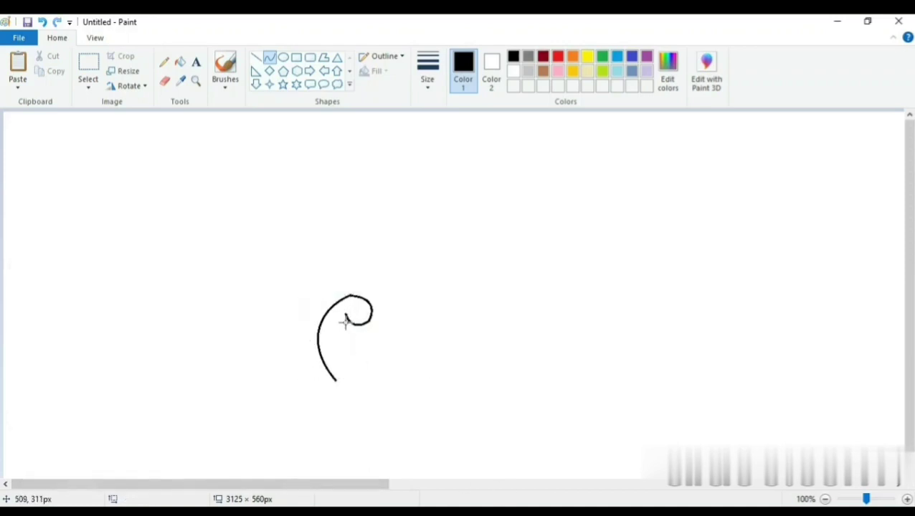
Draw a leaf-shaped wing at the base of the neck from two opposing curves.
drag(350, 380, 419, 348)
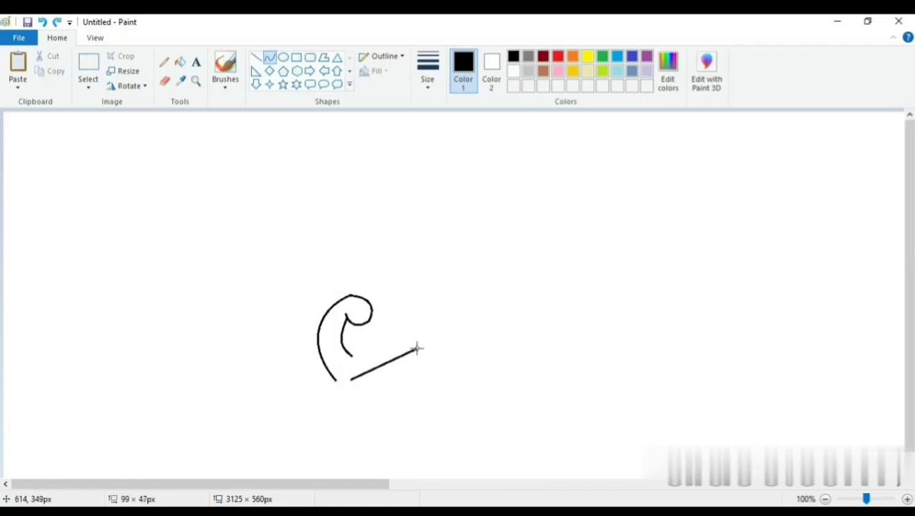
mouse_move(397, 352)
mouse_down()
mouse_move(353, 361)
mouse_move(346, 350)
mouse_move(359, 340)
mouse_up()
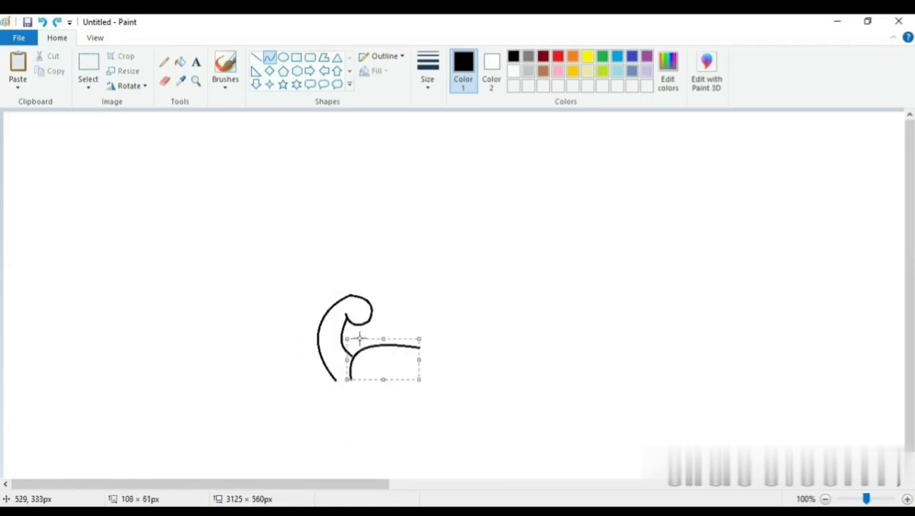
click(356, 381)
mouse_move(351, 380)
mouse_down()
mouse_move(415, 350)
mouse_move(369, 388)
mouse_move(400, 384)
mouse_up()
click(624, 383)
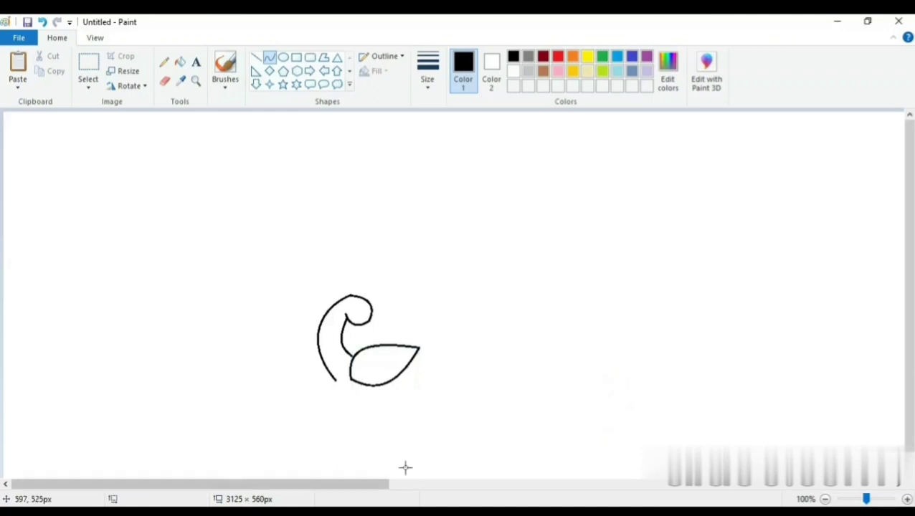
Draw the tail's inner curve about 190 px high above the wing and start the uppermost rounded feathers.
drag(400, 347, 396, 218)
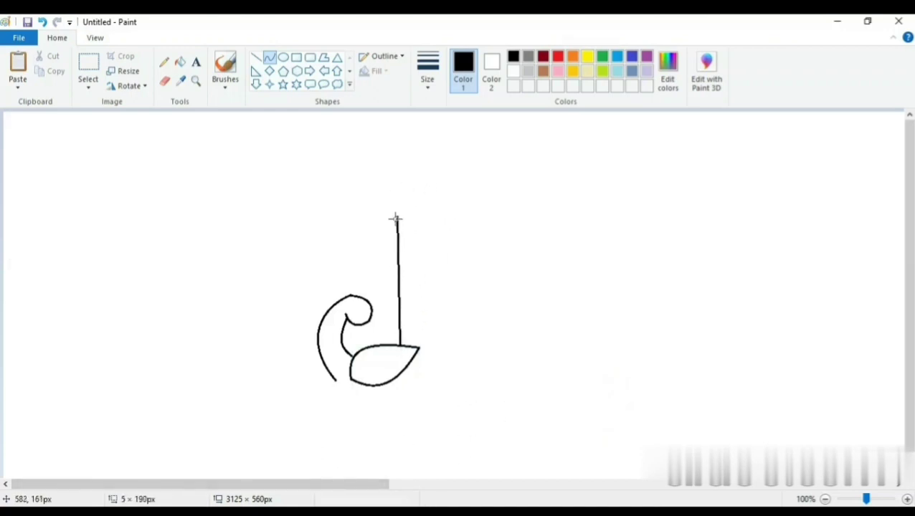
drag(397, 279, 433, 265)
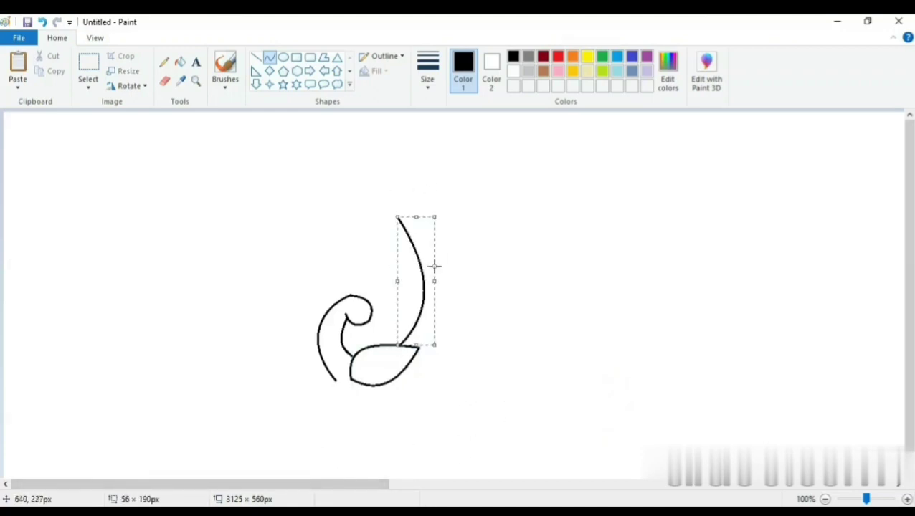
drag(400, 219, 410, 159)
mouse_move(404, 190)
mouse_down()
mouse_move(374, 180)
mouse_move(383, 164)
mouse_move(423, 198)
mouse_move(409, 237)
mouse_move(440, 192)
mouse_move(439, 164)
mouse_move(435, 204)
mouse_move(412, 255)
mouse_up()
click(468, 239)
key(ctrl+z)
mouse_move(430, 181)
mouse_down()
mouse_move(445, 178)
mouse_move(416, 254)
mouse_move(473, 168)
mouse_move(470, 190)
mouse_move(484, 210)
mouse_move(423, 284)
mouse_up()
click(528, 320)
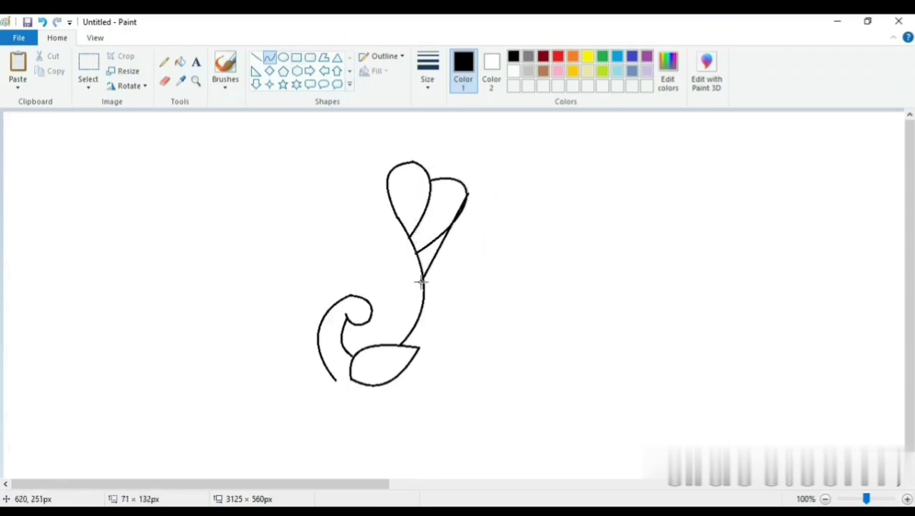
Draw the remaining overlapping rounded feathers, fanning them down from the upper feathers to below the wing.
mouse_move(444, 237)
mouse_down()
mouse_move(516, 206)
mouse_move(502, 220)
mouse_move(527, 236)
mouse_up()
drag(599, 280, 603, 279)
mouse_move(505, 215)
mouse_down()
mouse_move(421, 304)
mouse_move(585, 233)
mouse_move(525, 241)
mouse_move(566, 277)
mouse_move(449, 349)
mouse_move(414, 348)
mouse_up()
click(650, 383)
mouse_move(465, 327)
mouse_down()
mouse_move(568, 296)
mouse_move(566, 314)
mouse_move(557, 308)
mouse_move(557, 337)
mouse_move(413, 360)
mouse_move(561, 373)
mouse_move(529, 368)
mouse_move(494, 380)
mouse_up()
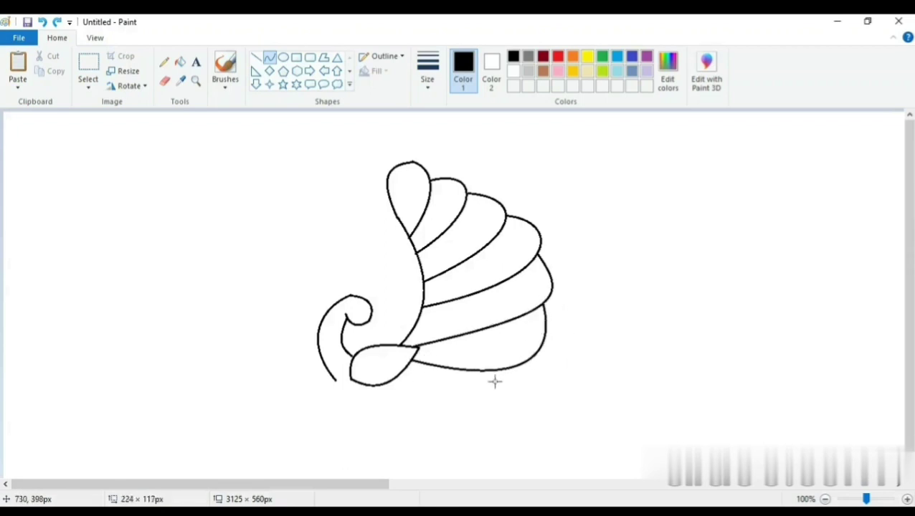
click(449, 396)
mouse_move(397, 368)
mouse_down()
mouse_move(516, 367)
mouse_move(486, 418)
mouse_move(525, 404)
mouse_move(520, 425)
mouse_up()
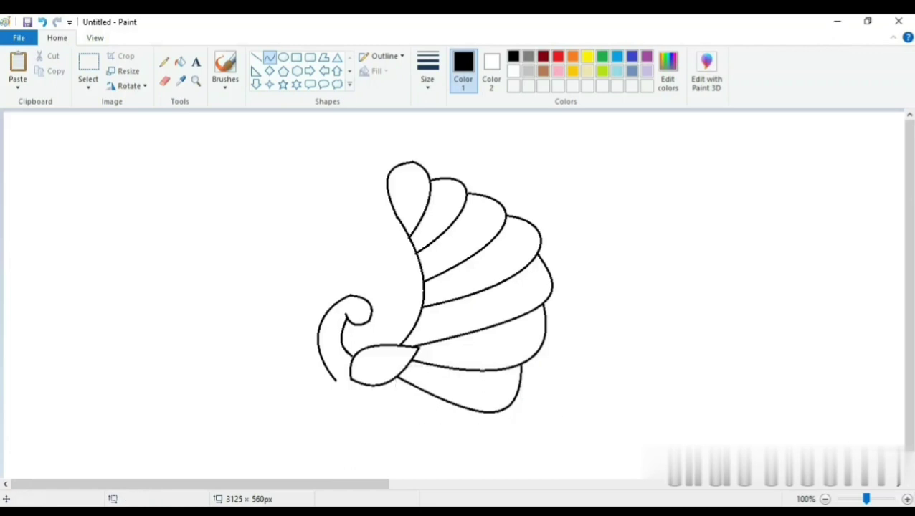
Draw the belly curve from the neck to the tail, and the tall scroll stem's outer edge with its curved top.
mouse_move(331, 380)
mouse_down()
mouse_move(395, 414)
mouse_move(433, 395)
mouse_move(408, 392)
mouse_move(362, 416)
mouse_move(410, 418)
mouse_up()
drag(398, 346, 396, 224)
drag(396, 291, 427, 294)
click(426, 294)
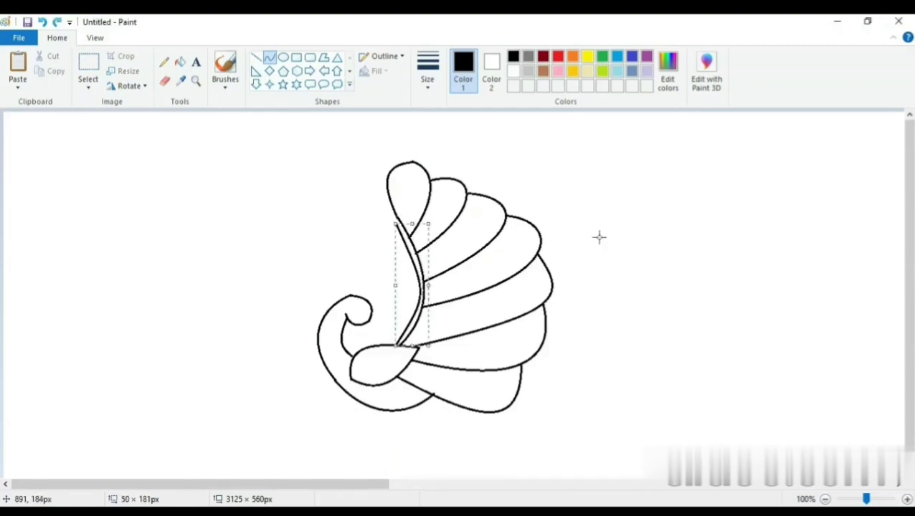
drag(380, 215, 351, 202)
click(523, 137)
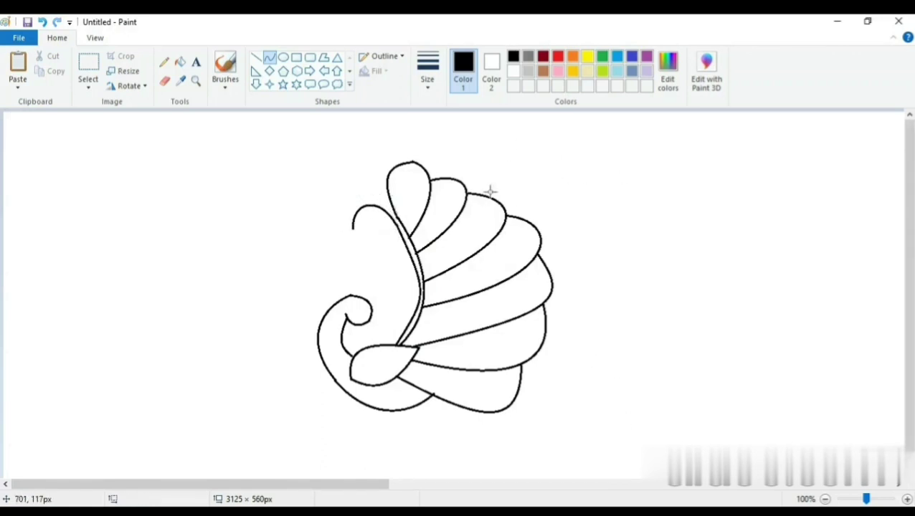
Close the tall scroll's curled end and draw the upper part of its inner edge.
drag(353, 240, 369, 226)
mouse_move(363, 235)
mouse_down()
mouse_move(359, 246)
mouse_move(388, 231)
mouse_move(408, 266)
mouse_up()
key(ctrl+z)
click(539, 295)
drag(396, 245, 386, 213)
click(402, 252)
click(608, 287)
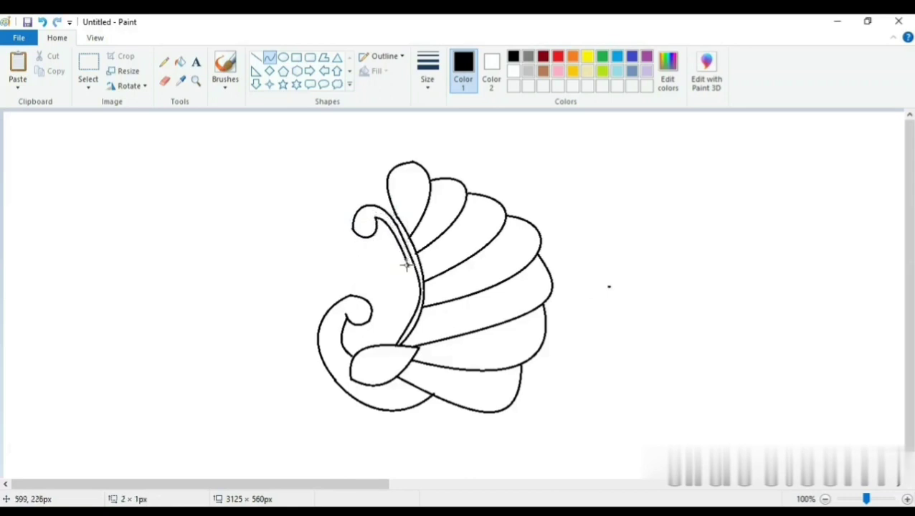
Extend the tall scroll stem's inner edge down to the wing with a curve parallel to the tail.
drag(409, 268, 391, 344)
mouse_move(401, 307)
mouse_down()
mouse_move(419, 294)
mouse_move(391, 345)
mouse_up()
key(ctrl+z)
drag(403, 307, 419, 298)
click(418, 301)
click(652, 238)
Draw the outer edge of a second, shorter scroll stem about 126 px high inside the tall one.
mouse_move(385, 345)
mouse_down()
mouse_move(406, 271)
mouse_move(377, 270)
mouse_move(395, 260)
mouse_up()
drag(393, 296, 414, 294)
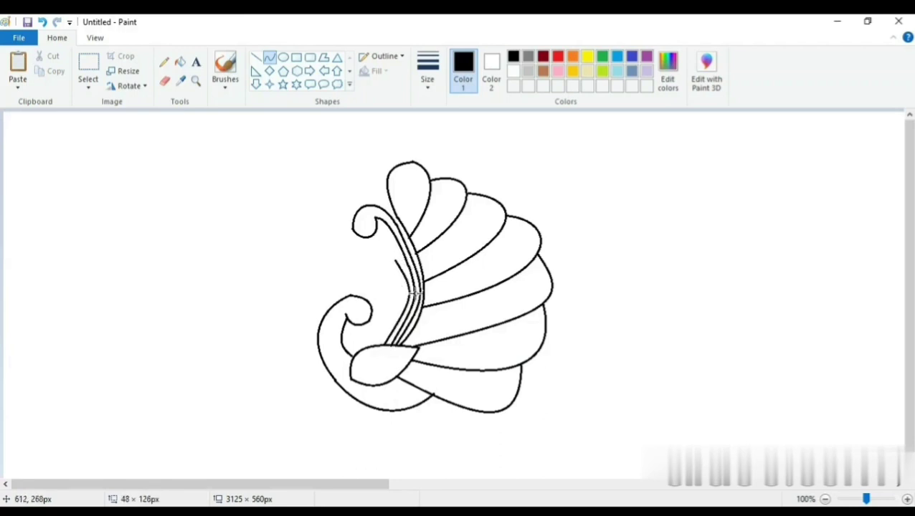
click(415, 294)
click(517, 225)
Complete the shorter scroll with its curled top and an inner edge running down to the wing.
mouse_move(376, 251)
mouse_down()
mouse_move(361, 260)
mouse_move(370, 289)
mouse_move(390, 278)
mouse_move(379, 344)
mouse_up()
click(622, 240)
mouse_move(384, 303)
mouse_down()
mouse_move(399, 268)
mouse_move(387, 269)
mouse_move(395, 268)
mouse_move(379, 347)
mouse_move(405, 297)
mouse_up()
click(617, 287)
click(667, 327)
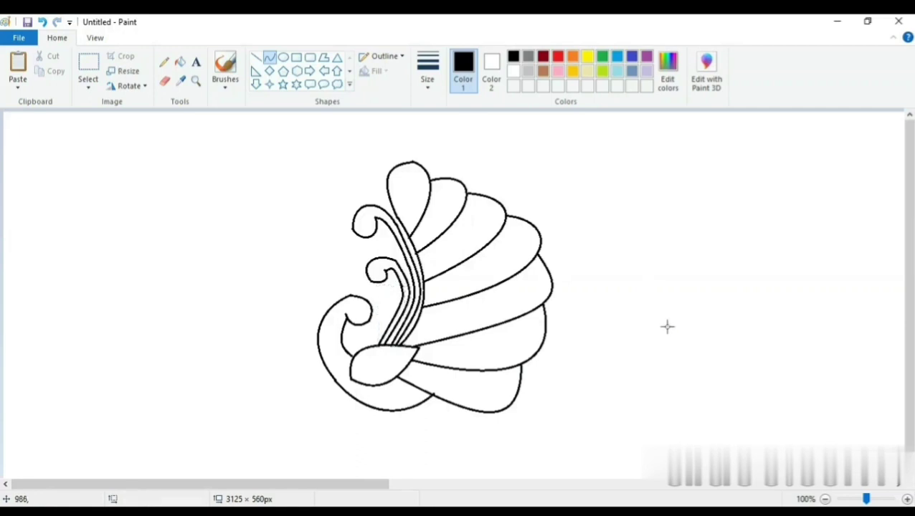
Draw a large pointed leaf above the tall scroll's curl, next to the top feather.
mouse_move(384, 204)
mouse_down()
mouse_move(335, 167)
mouse_move(333, 153)
mouse_up()
mouse_move(337, 184)
mouse_down()
mouse_move(338, 201)
mouse_move(333, 153)
mouse_move(375, 153)
mouse_up()
click(429, 121)
click(668, 206)
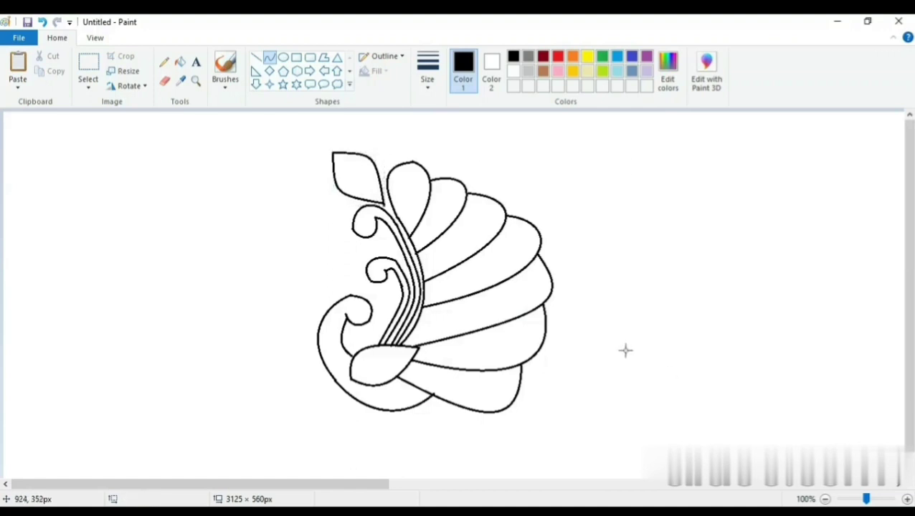
Draw the first two small pointed petals beside the tall scroll's curl, beneath the large leaf.
mouse_move(322, 193)
mouse_down()
mouse_move(337, 191)
mouse_move(347, 214)
mouse_up()
drag(331, 208, 316, 221)
click(325, 212)
click(313, 237)
drag(322, 217, 345, 220)
click(320, 212)
click(307, 240)
Draw two more small pointed petals below the first pair to complete the cluster beside the curl.
mouse_move(326, 226)
mouse_down()
mouse_move(318, 246)
mouse_move(347, 228)
mouse_move(336, 248)
mouse_move(345, 234)
mouse_move(321, 246)
mouse_up()
click(322, 232)
click(287, 267)
click(320, 232)
click(321, 231)
click(294, 277)
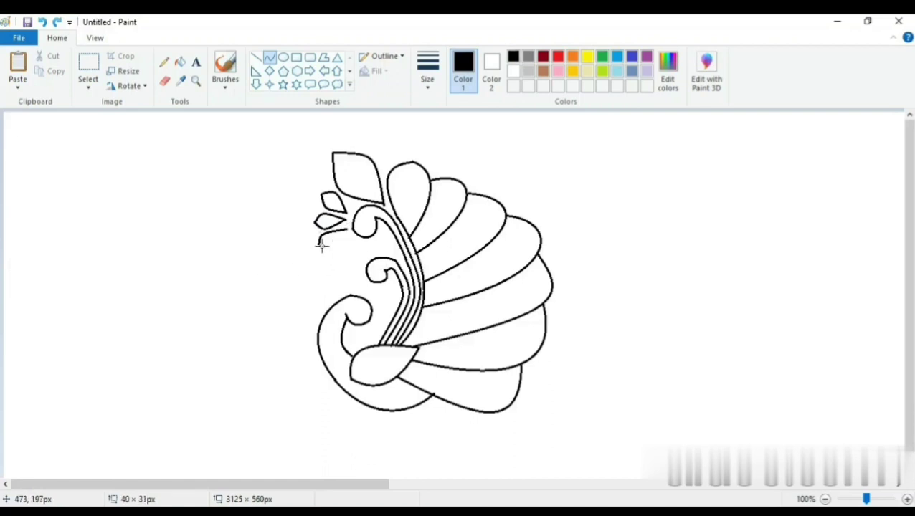
click(332, 250)
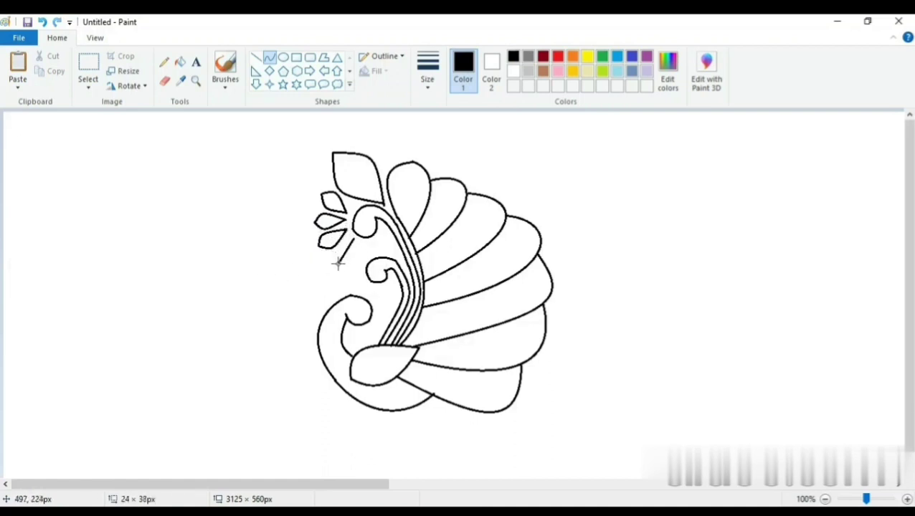
drag(338, 247, 353, 259)
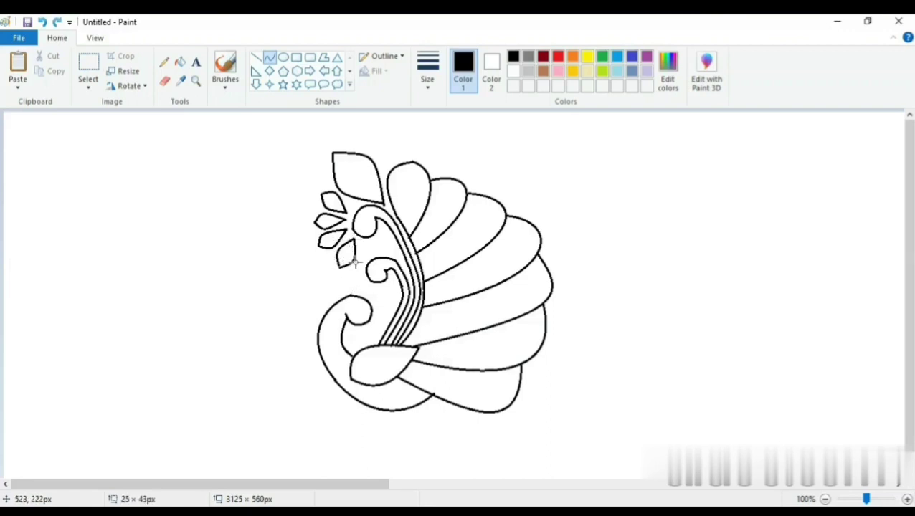
click(356, 259)
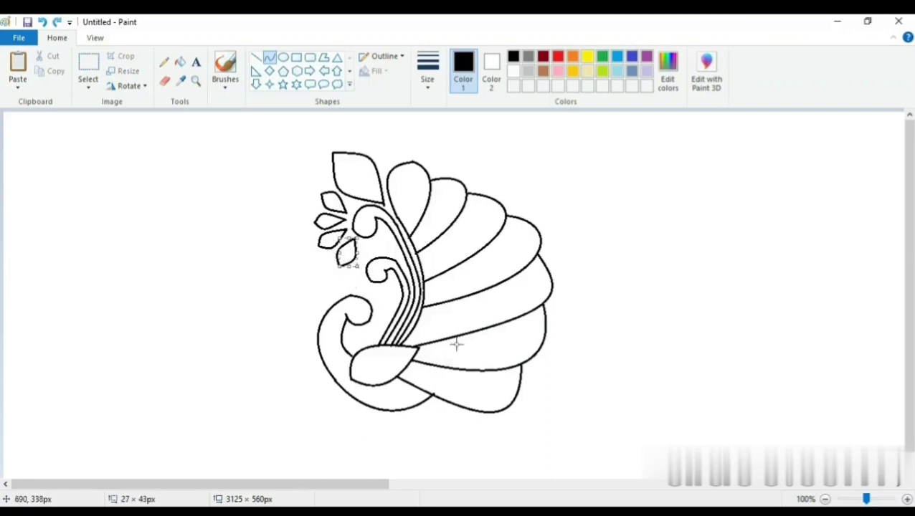
Draw a small leaf with a short stem curve just above the shorter scroll's curl.
mouse_move(387, 254)
mouse_down()
mouse_move(362, 250)
mouse_move(387, 249)
mouse_move(374, 242)
mouse_move(364, 249)
mouse_up()
click(368, 256)
key(ctrl+z)
mouse_move(370, 251)
mouse_down()
mouse_move(384, 254)
mouse_move(378, 241)
mouse_move(408, 273)
mouse_move(401, 253)
mouse_up()
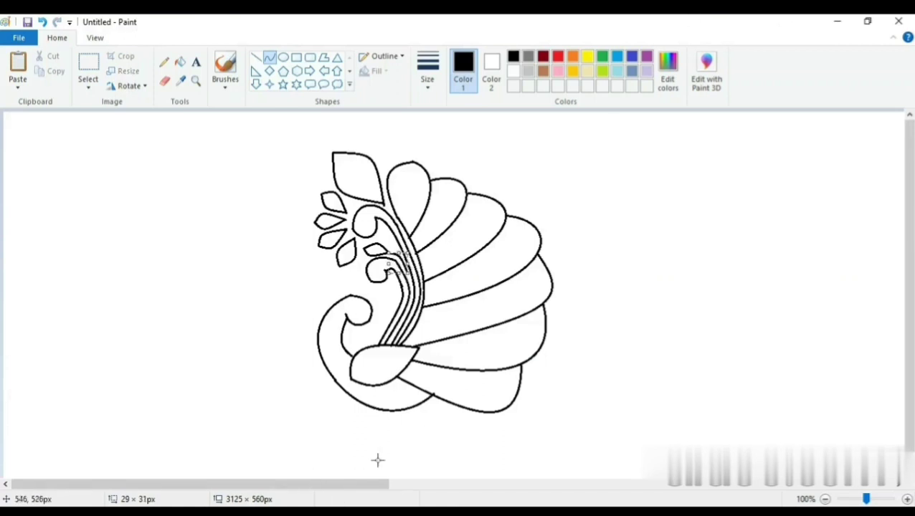
Draw a curved stem from the tail's base under the lowest feather, ending in a leaf with a midrib.
drag(432, 395, 467, 434)
mouse_move(452, 423)
mouse_down()
mouse_move(442, 425)
mouse_move(491, 456)
mouse_move(518, 456)
mouse_up()
mouse_move(491, 456)
mouse_down()
mouse_move(481, 464)
mouse_move(496, 471)
mouse_up()
mouse_move(474, 434)
mouse_down()
mouse_move(515, 457)
mouse_move(508, 429)
mouse_move(511, 460)
mouse_move(520, 457)
mouse_up()
click(635, 399)
drag(491, 446, 487, 449)
click(617, 385)
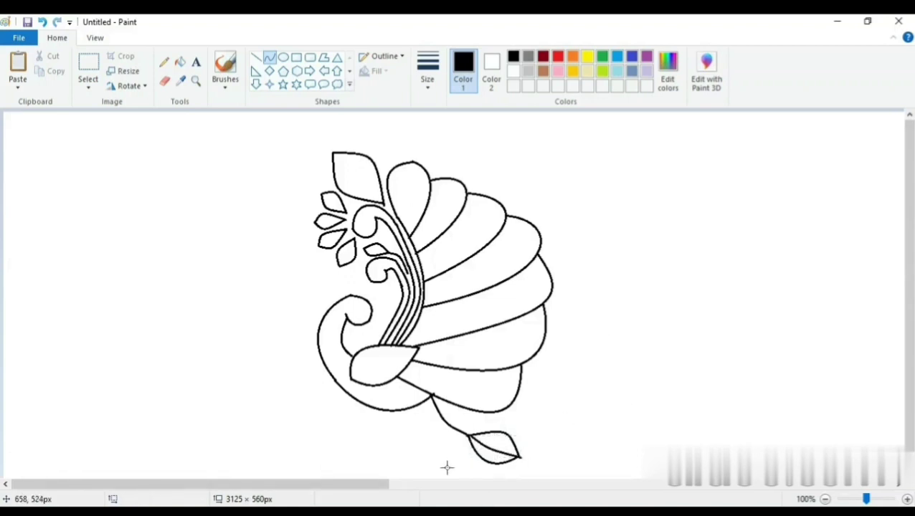
Draw a second stem straight down from the tail's base, ending in a smaller leaf with a midrib.
drag(430, 396, 421, 440)
mouse_move(426, 425)
mouse_down()
mouse_move(402, 474)
mouse_move(394, 448)
mouse_move(411, 471)
mouse_move(398, 474)
mouse_up()
click(403, 455)
click(438, 456)
mouse_move(412, 459)
mouse_down()
mouse_move(428, 462)
mouse_move(400, 471)
mouse_move(404, 456)
mouse_up()
click(461, 464)
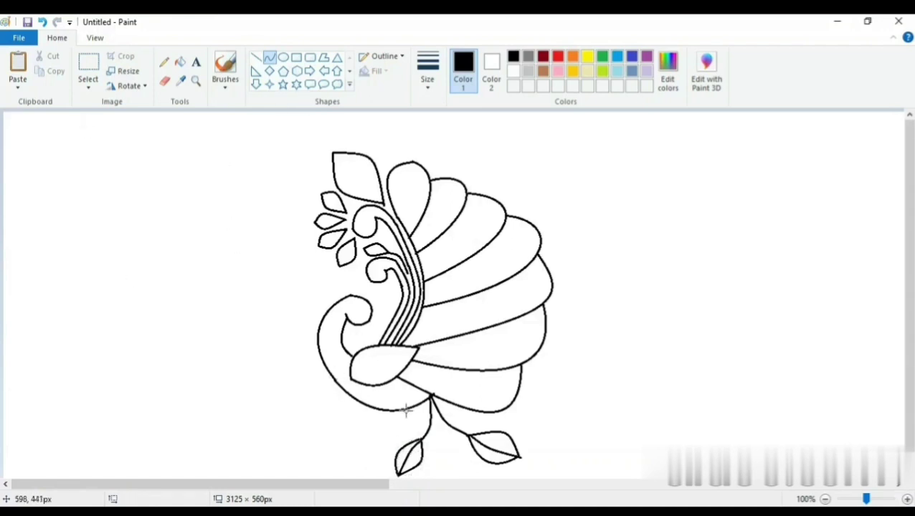
Draw a third stem sloping down and away from the belly, ending in a leaf with a midrib.
mouse_move(408, 410)
mouse_down()
mouse_move(355, 434)
mouse_move(390, 426)
mouse_move(382, 413)
mouse_move(316, 459)
mouse_move(310, 437)
mouse_move(322, 461)
mouse_move(352, 435)
mouse_move(351, 462)
mouse_move(362, 442)
mouse_move(316, 462)
mouse_move(319, 452)
mouse_up()
click(357, 426)
key(ctrl+z)
click(326, 452)
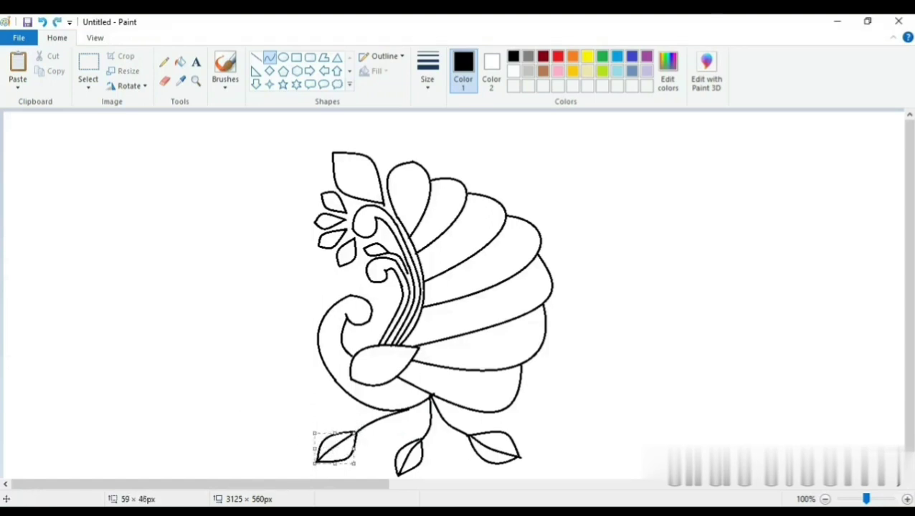
Draw a stem extending outward from the lower breast, ending in a pointed leaf with a midrib.
mouse_move(371, 407)
mouse_down()
mouse_move(302, 382)
mouse_move(329, 398)
mouse_move(305, 414)
mouse_move(368, 406)
mouse_move(270, 374)
mouse_move(292, 400)
mouse_move(326, 393)
mouse_up()
click(244, 398)
click(291, 400)
click(269, 395)
mouse_move(320, 380)
mouse_down()
mouse_move(315, 364)
mouse_move(271, 373)
mouse_up()
click(315, 362)
click(315, 358)
click(298, 379)
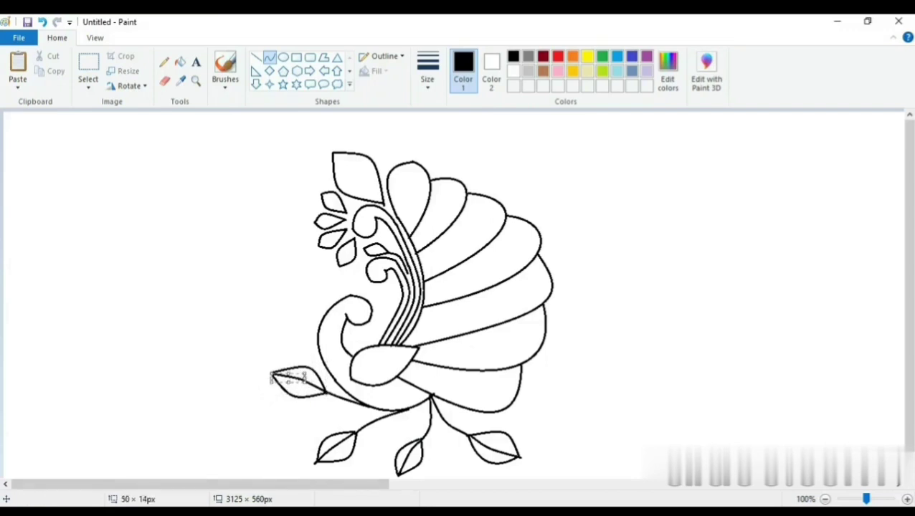
Draw a stem rising from the front of the neck, ending in an upright leaf with a midrib.
drag(329, 371, 276, 274)
click(306, 345)
click(307, 346)
click(274, 307)
click(274, 307)
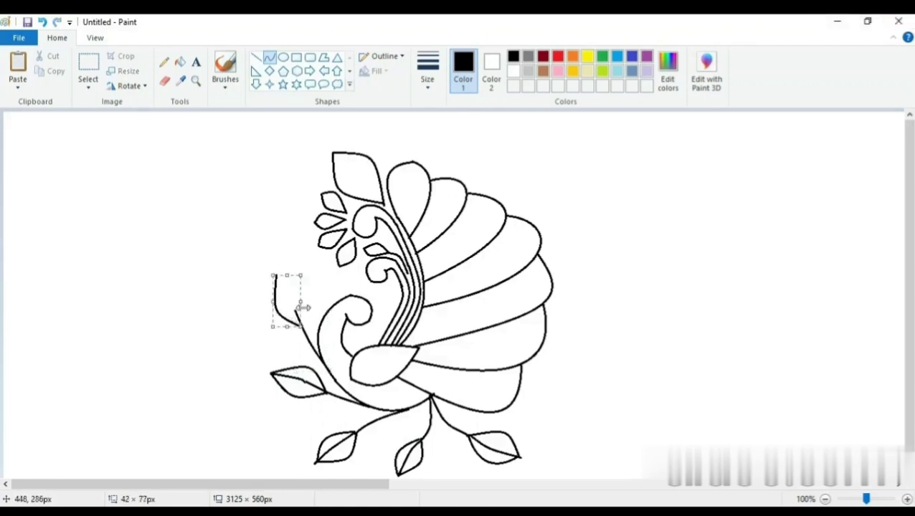
mouse_move(301, 328)
mouse_down()
mouse_move(277, 272)
mouse_move(290, 304)
mouse_up()
click(308, 294)
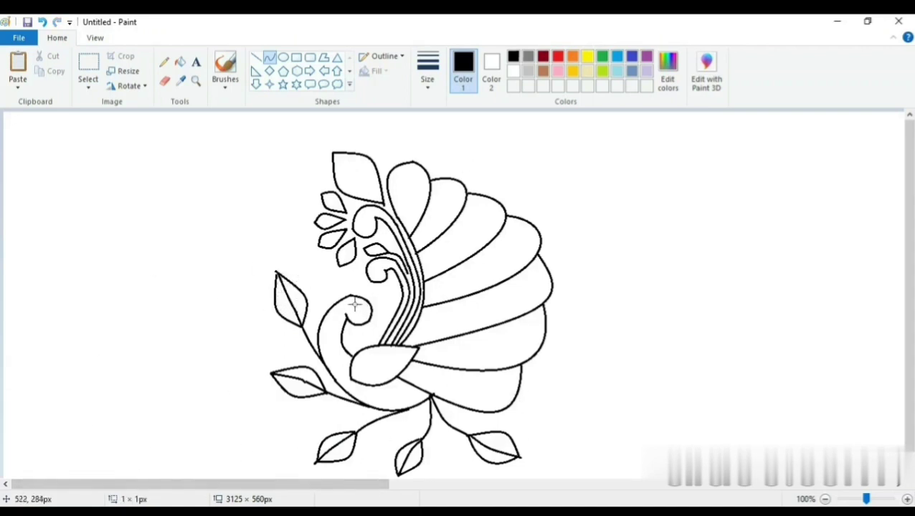
Draw a small almond-shaped eye with a dark pupil inside the peacock's head.
drag(355, 304, 363, 314)
click(635, 221)
click(284, 58)
click(256, 56)
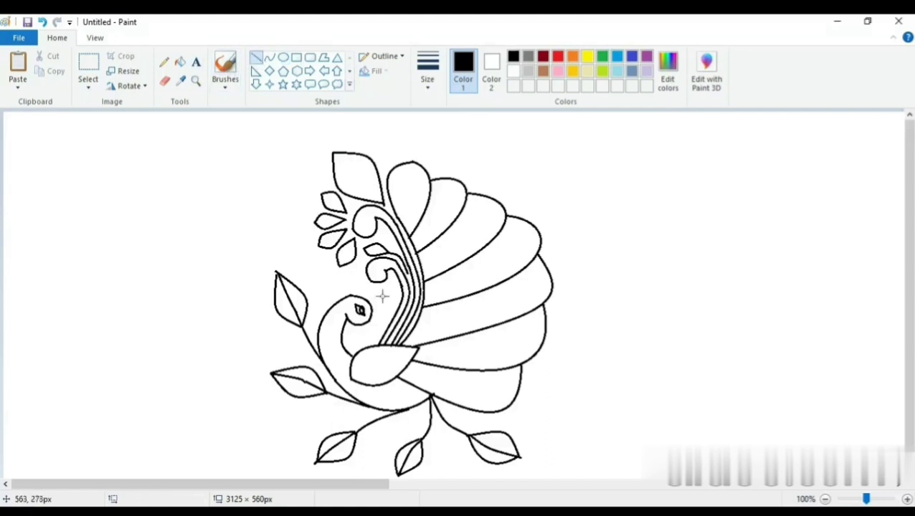
click(621, 324)
Draw the short curved crest strands on top of the peacock's head.
click(269, 57)
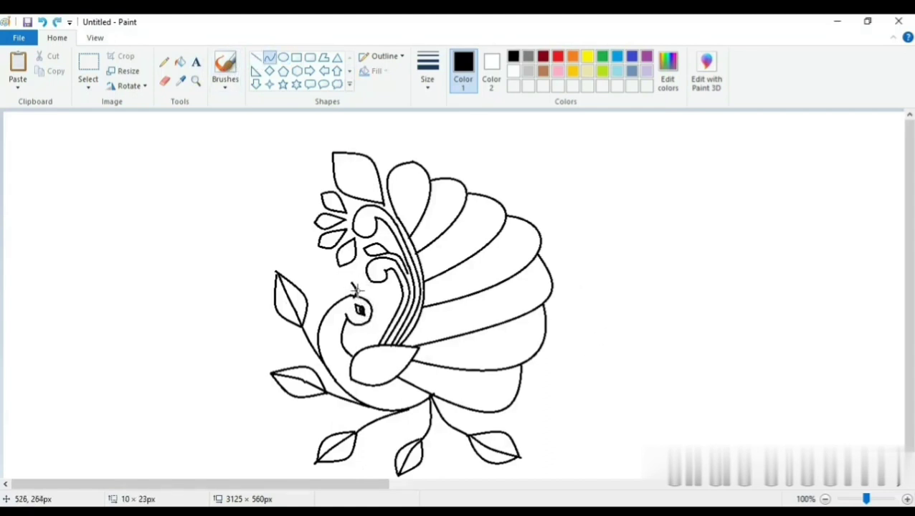
click(357, 291)
click(362, 292)
click(369, 293)
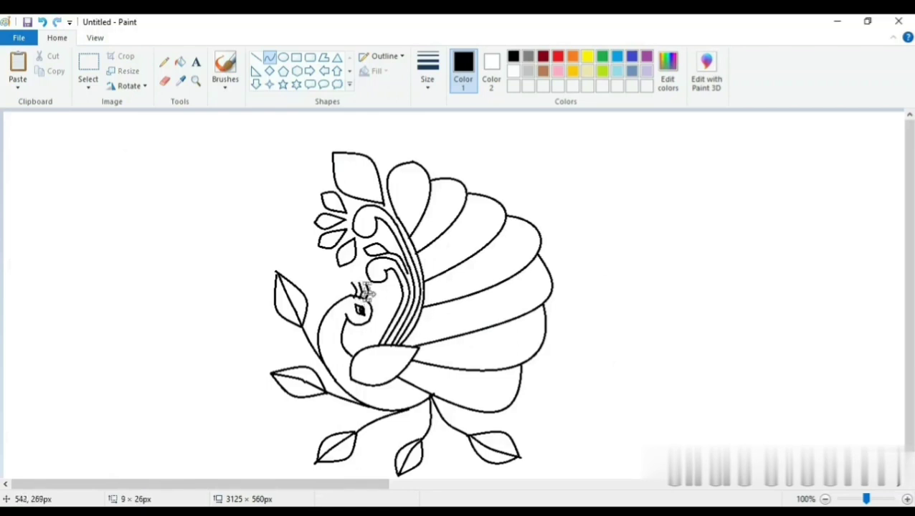
drag(368, 303, 369, 304)
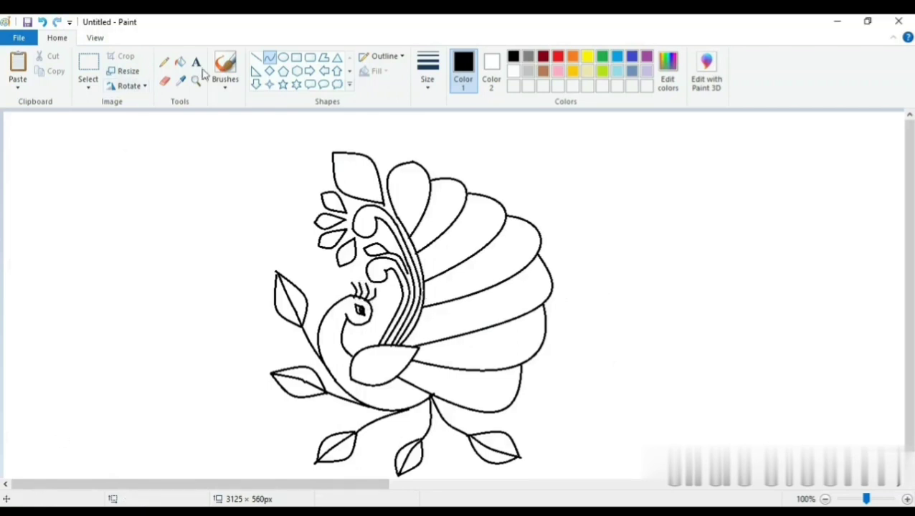
Add small circles to the tips of the crest strands with the Oval shape.
click(283, 58)
click(360, 277)
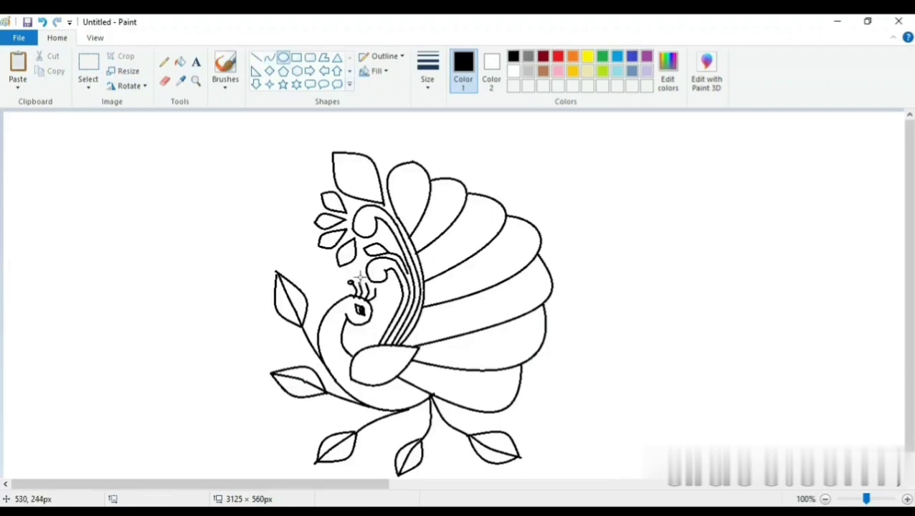
drag(365, 283, 374, 288)
Draw a small pointed beak facing downward from the head with the Curve tool, undoing the faulty strokes.
mouse_move(359, 326)
mouse_down()
mouse_move(368, 338)
mouse_move(692, 313)
mouse_move(362, 337)
mouse_move(372, 340)
mouse_move(373, 329)
mouse_move(368, 337)
mouse_up()
key(ctrl+z)
click(270, 58)
key(ctrl+z)
click(453, 345)
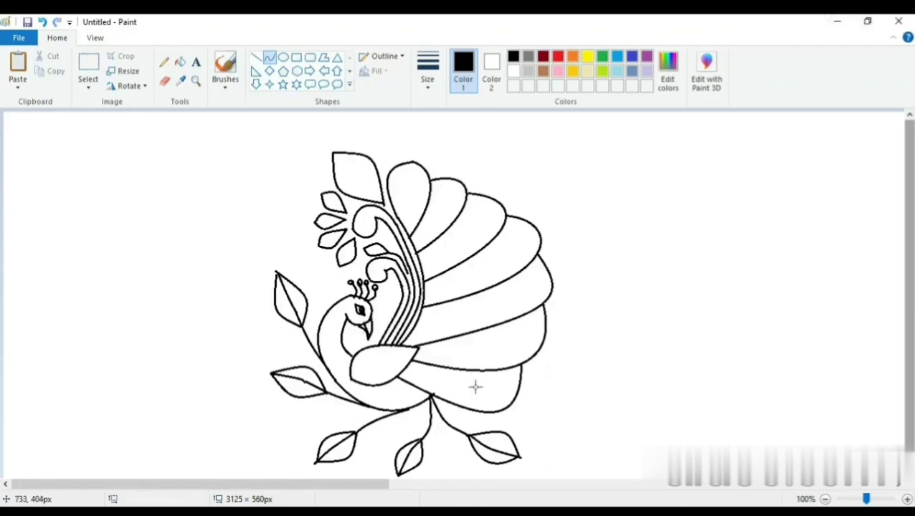
Magnify the patterned peacock to 100% to examine its feather and leaf details, and return to 50% zoom.
click(163, 61)
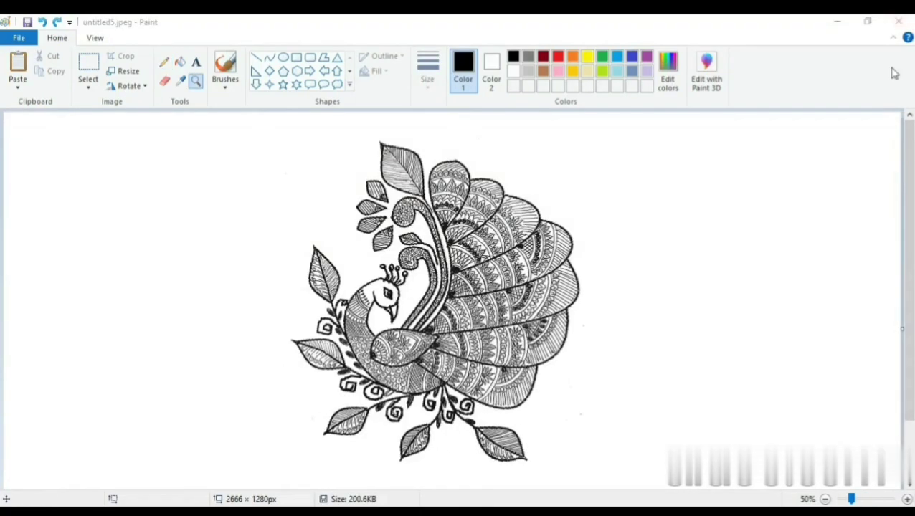
click(196, 83)
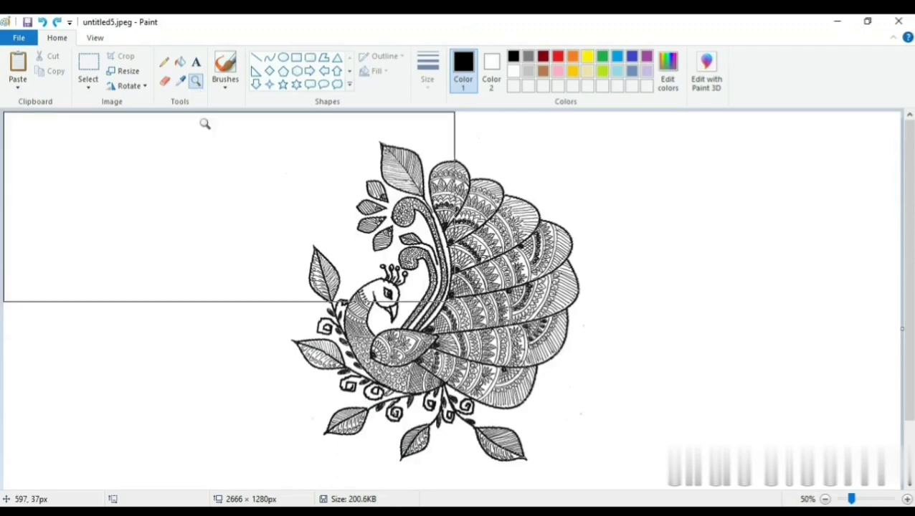
click(425, 214)
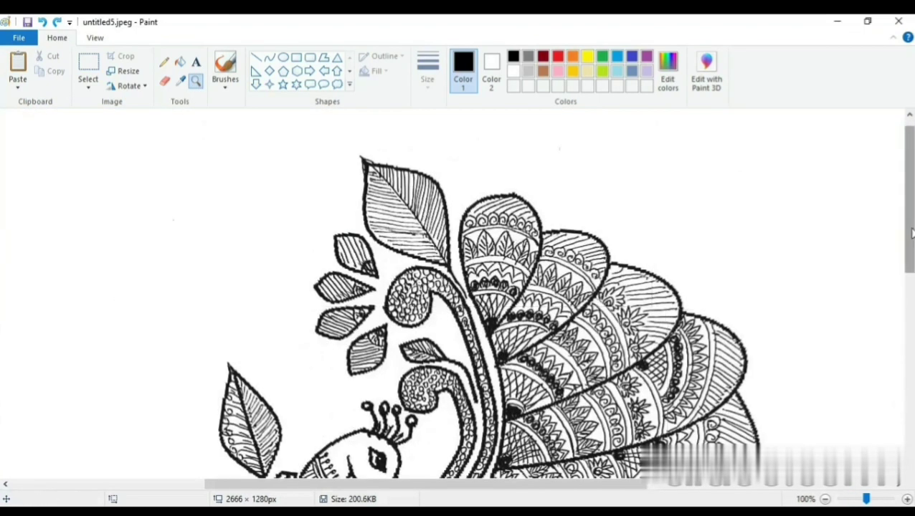
mouse_move(911, 233)
mouse_down()
mouse_move(864, 372)
mouse_move(857, 337)
mouse_move(885, 243)
mouse_up()
right_click(885, 244)
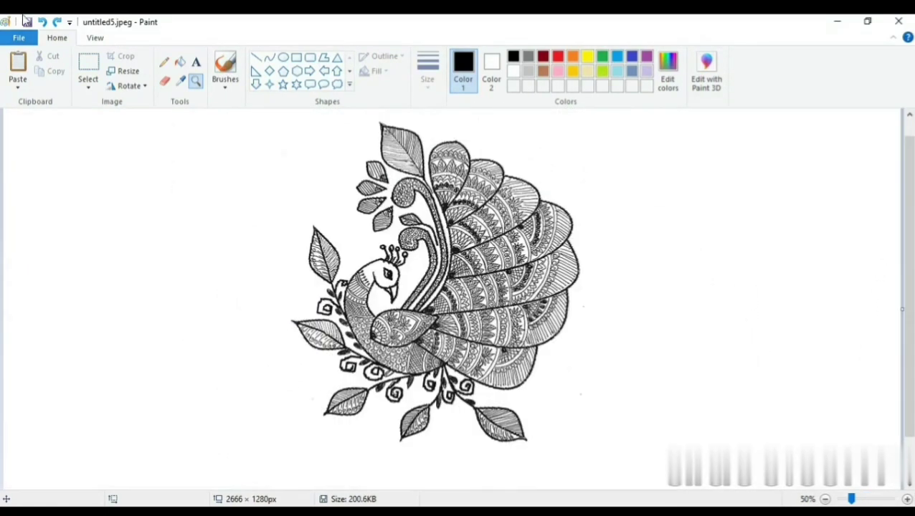
click(164, 81)
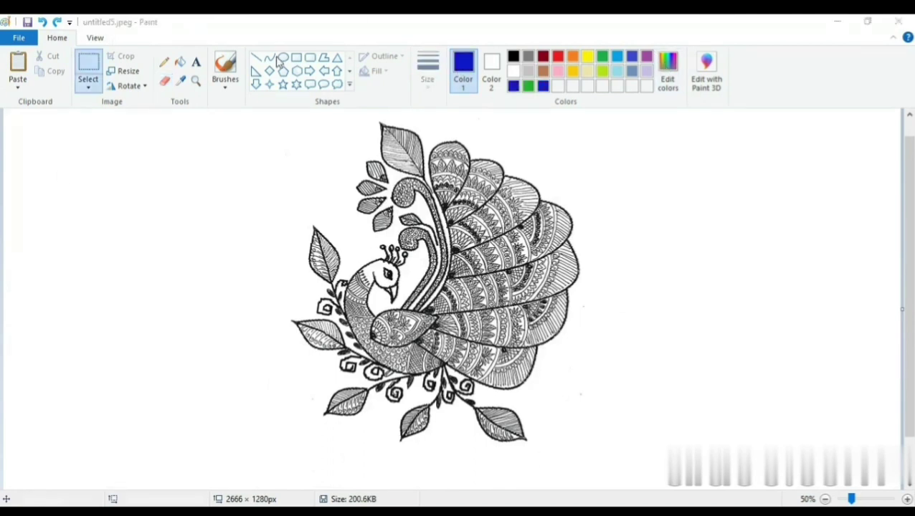
Draw a thick blue curve along the outer side of the peacock's upper-left leaf with the Curve tool.
click(276, 59)
drag(316, 285, 284, 231)
click(270, 59)
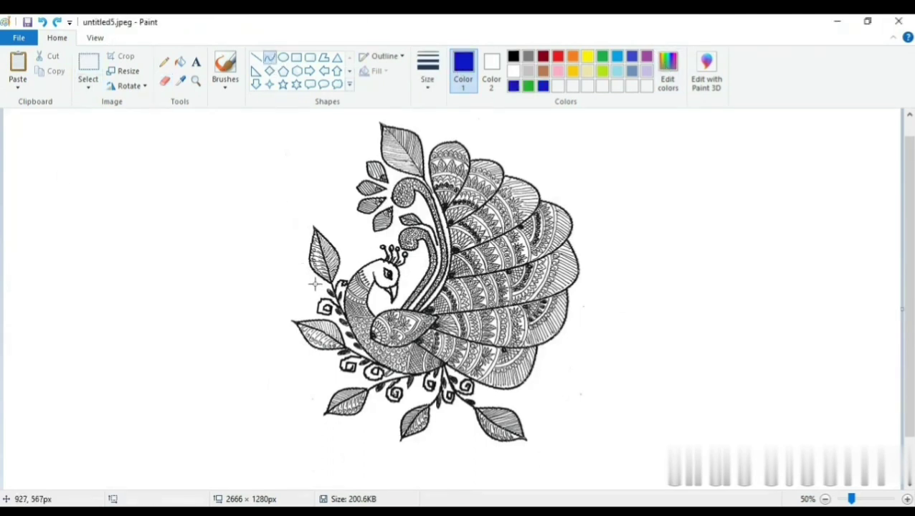
drag(314, 285, 311, 217)
click(428, 72)
click(459, 167)
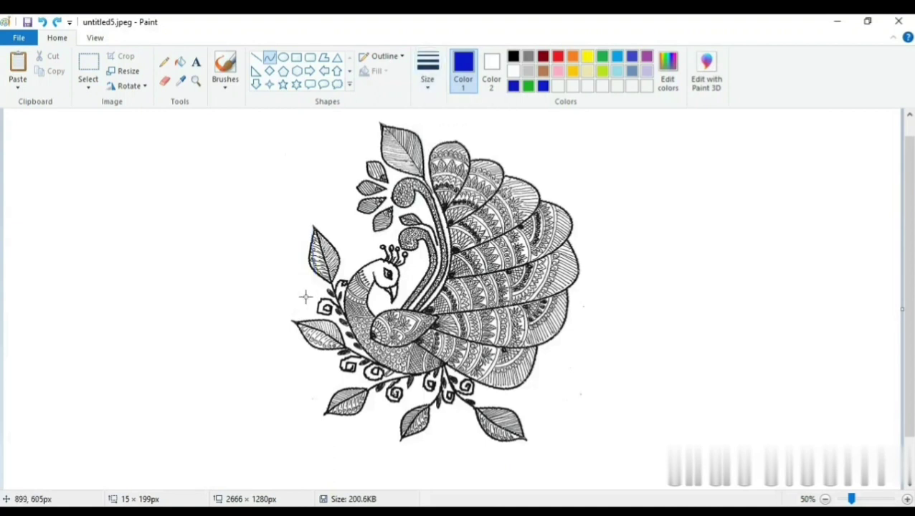
drag(314, 240, 297, 257)
click(298, 259)
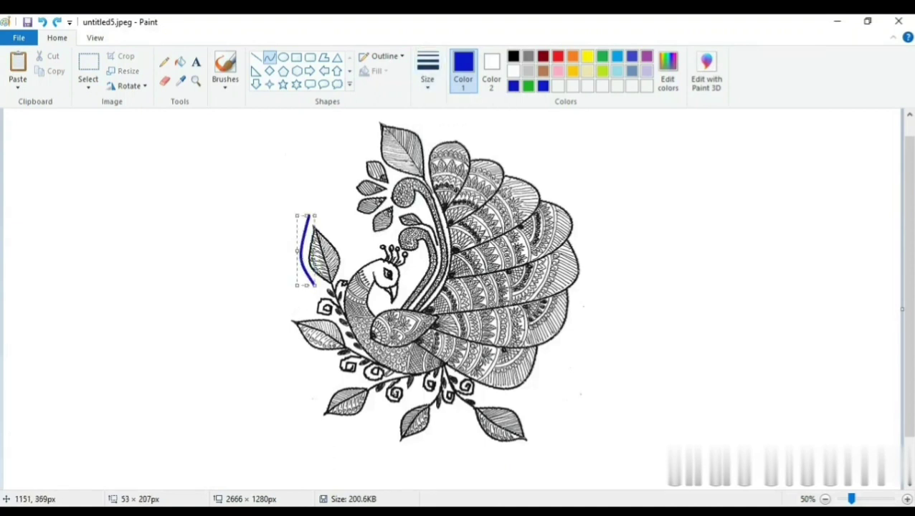
Extend the blue outline over the upper-left leaf's other side, past the crest and up to the small petals.
click(389, 197)
mouse_move(309, 215)
mouse_down()
mouse_move(352, 266)
mouse_move(344, 273)
mouse_move(345, 241)
mouse_move(374, 247)
mouse_move(374, 260)
mouse_move(375, 251)
mouse_move(341, 211)
mouse_move(353, 200)
mouse_up()
click(345, 241)
click(613, 267)
click(616, 174)
mouse_move(357, 212)
mouse_down()
mouse_move(345, 213)
mouse_move(350, 199)
mouse_up()
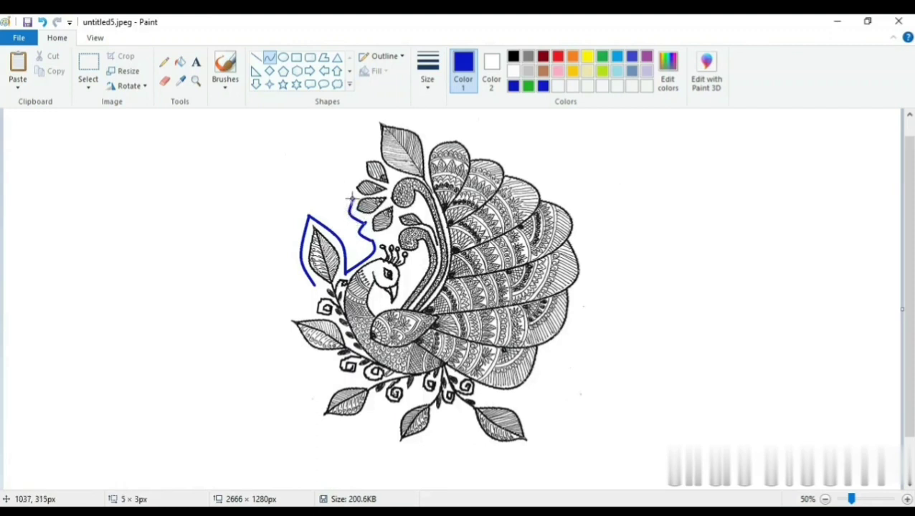
Extend the blue outline around the large top leaf and along the tips of the topmost tail feathers.
drag(372, 156, 373, 114)
drag(369, 132, 429, 138)
drag(412, 128, 475, 152)
click(596, 161)
drag(463, 141, 512, 170)
click(567, 148)
Extend the blue outline down around the tips of the middle tail feathers on the peacock's right side.
mouse_move(503, 154)
mouse_down()
mouse_move(506, 146)
mouse_move(547, 195)
mouse_move(544, 171)
mouse_move(577, 237)
mouse_move(582, 209)
mouse_move(577, 293)
mouse_move(603, 265)
mouse_up()
click(585, 177)
click(623, 195)
click(659, 291)
Trace the blue outline around the lowest tail feathers to the base of the tail, undoing the faulty stroke.
mouse_move(578, 293)
mouse_down()
mouse_move(567, 333)
mouse_move(548, 351)
mouse_up()
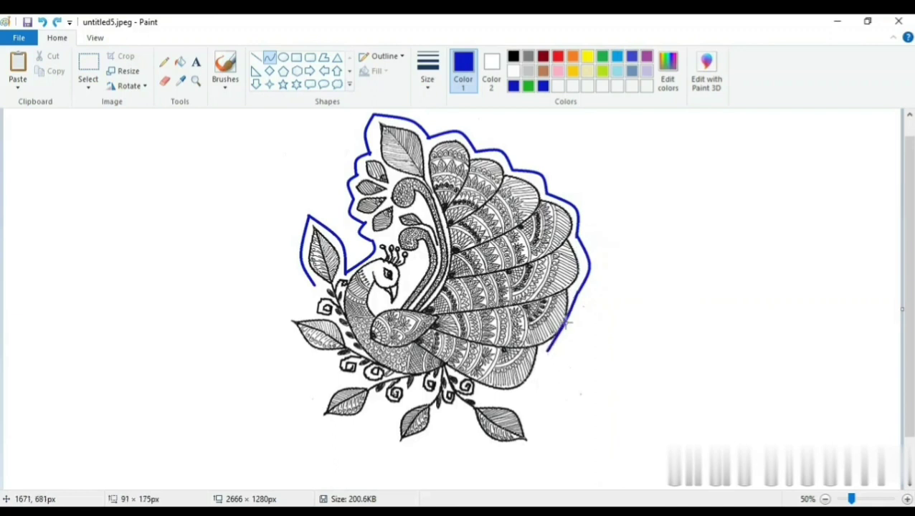
drag(567, 322, 480, 392)
click(654, 347)
drag(522, 369, 531, 434)
click(601, 398)
key(ctrl+z)
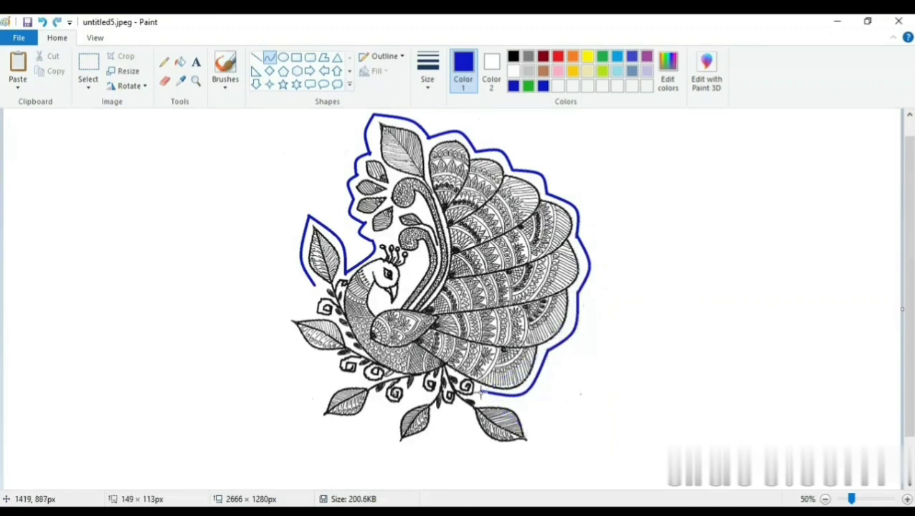
Outline the bottom-right leaf with blue curves along both sides, undoing the faulty stroke.
drag(481, 392, 537, 449)
drag(518, 416, 520, 403)
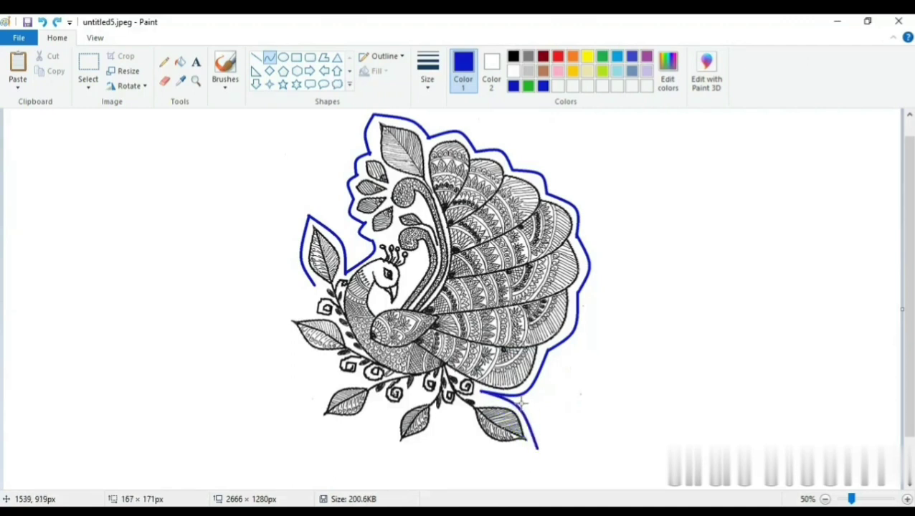
click(624, 402)
mouse_move(464, 423)
mouse_down()
mouse_move(537, 452)
mouse_move(483, 450)
mouse_up()
key(ctrl+z)
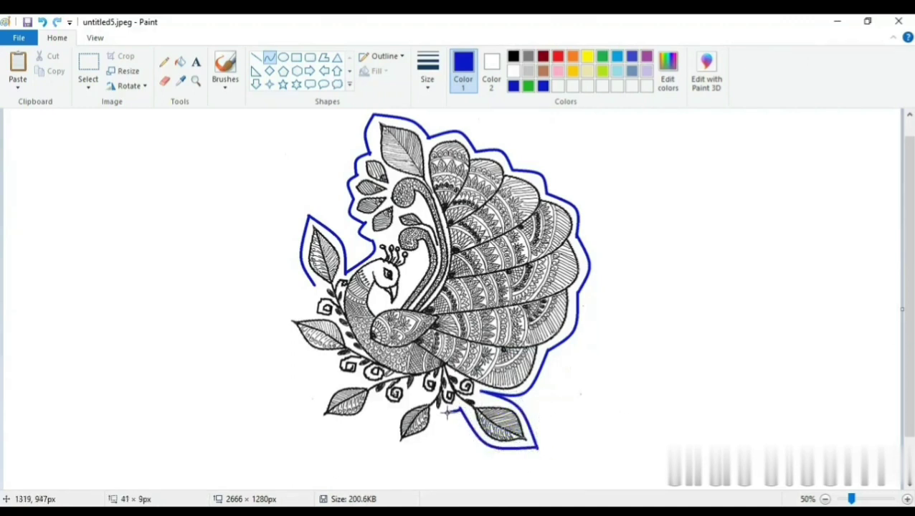
Outline the small bottom-middle leaf with blue curves joined to the neighbouring outline, undoing the faulty stroke.
mouse_move(440, 416)
mouse_down()
mouse_move(397, 439)
mouse_move(433, 435)
mouse_move(440, 464)
mouse_move(405, 403)
mouse_move(391, 410)
mouse_up()
drag(666, 343, 404, 404)
key(ctrl+z)
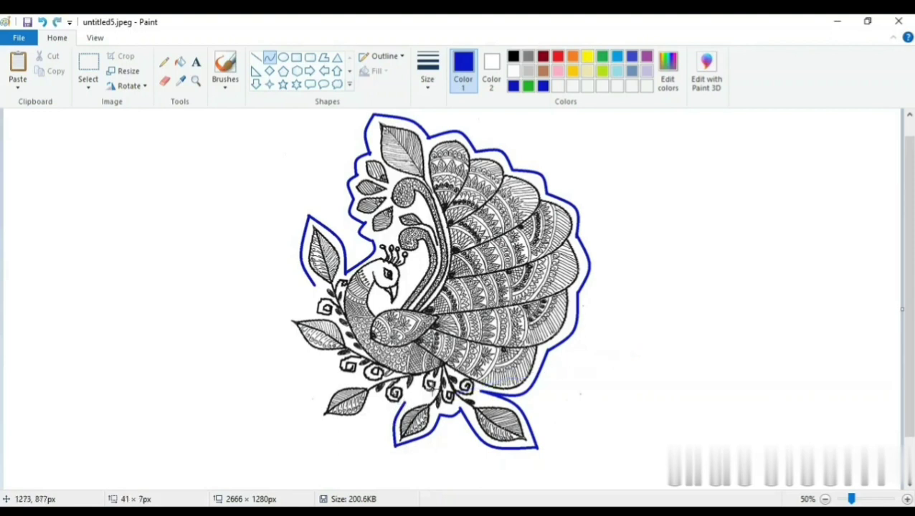
Extend the blue outline around the bottom-left leaf and along the underside of the left leaf to its tip.
click(638, 367)
mouse_move(374, 400)
mouse_down()
mouse_move(306, 424)
mouse_move(362, 425)
mouse_move(301, 423)
mouse_move(330, 393)
mouse_move(332, 357)
mouse_up()
click(230, 392)
mouse_move(334, 365)
mouse_down()
mouse_move(332, 372)
mouse_move(275, 316)
mouse_move(286, 347)
mouse_move(308, 353)
mouse_up()
click(270, 332)
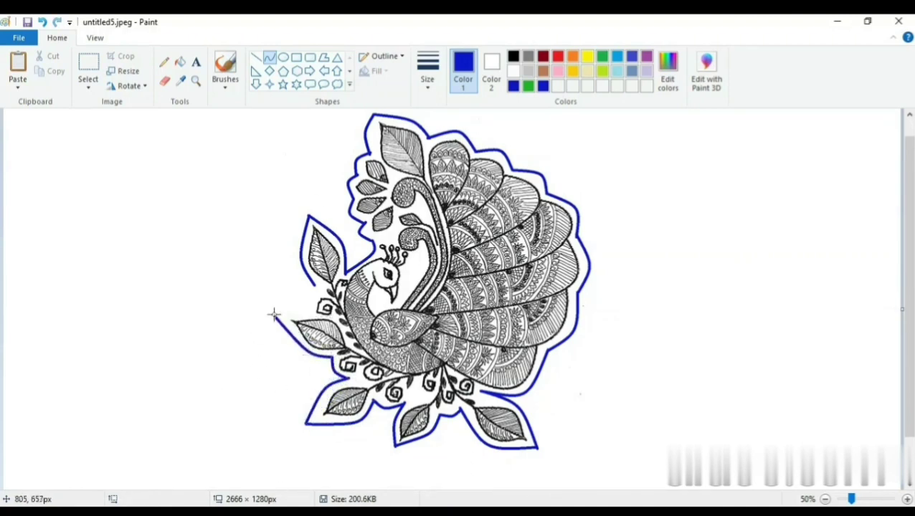
Close the blue outline with curves from the left leaf's tip along its upper side to the upper-left leaf.
drag(273, 316, 313, 313)
mouse_move(304, 314)
mouse_down()
mouse_move(313, 312)
mouse_move(306, 287)
mouse_up()
click(247, 336)
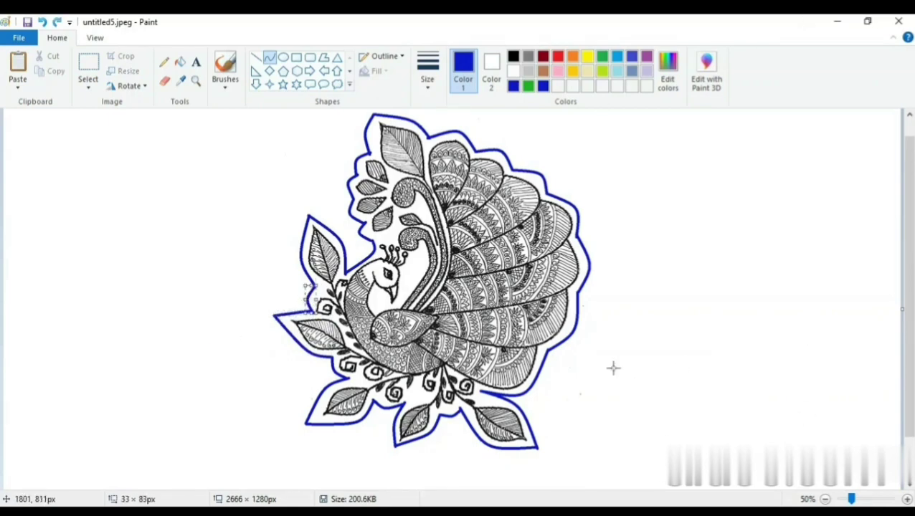